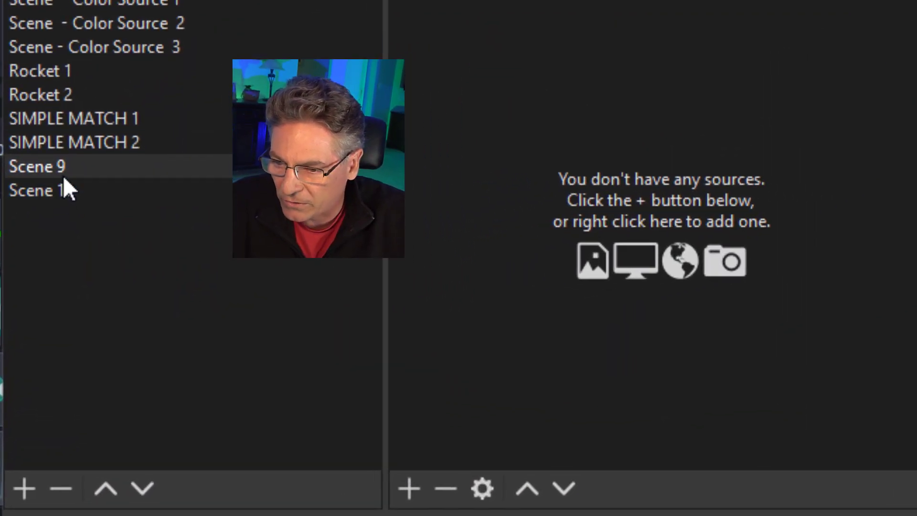
Add the existing Cat - 02 image to Scene 9, centred and enlarged to about twice its size.
left_click(67, 173)
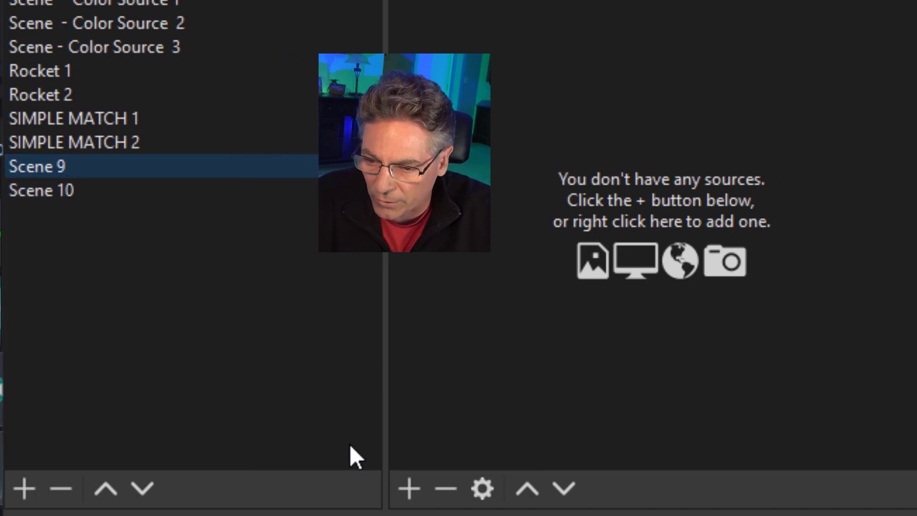
left_click(412, 497)
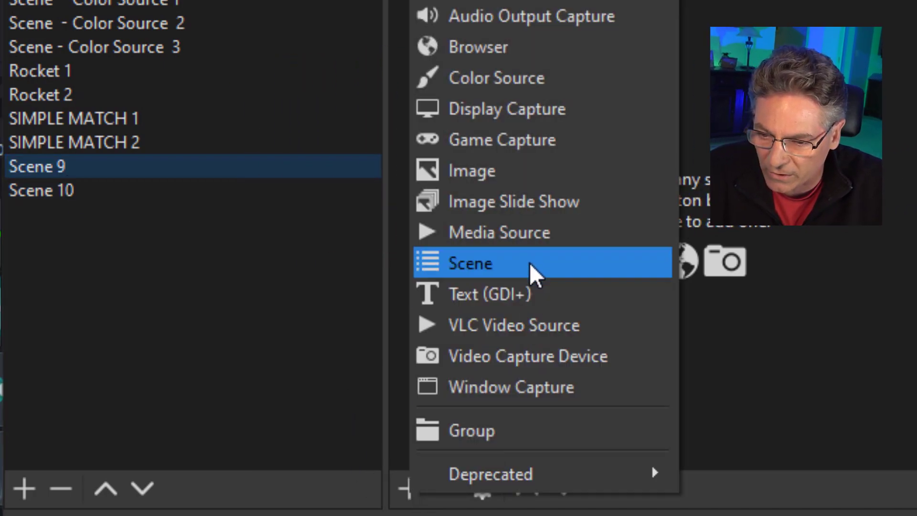
left_click(514, 168)
left_click(245, 179)
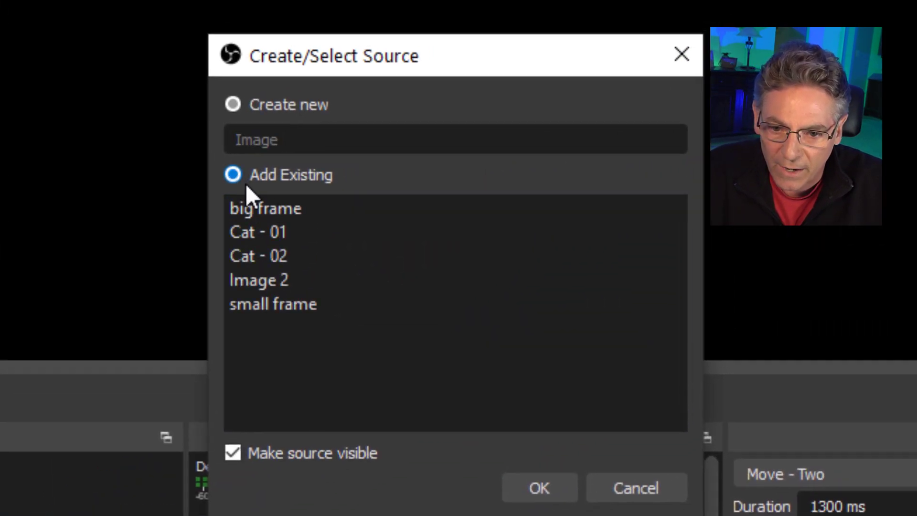
left_click(251, 254)
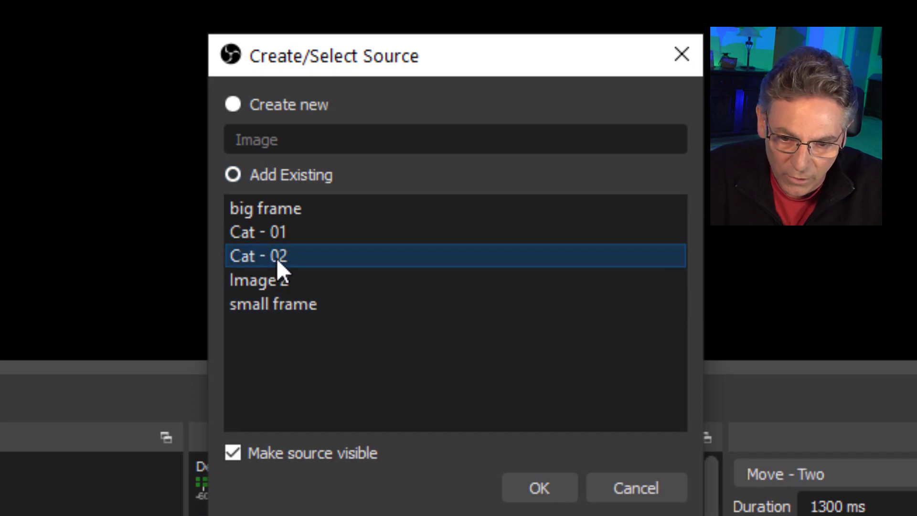
left_click(534, 488)
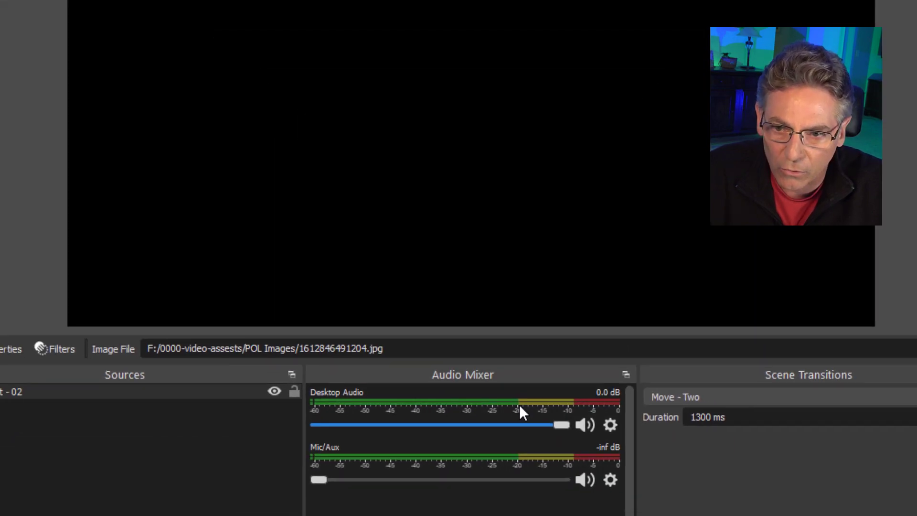
left_click_drag(266, 44, 484, 138)
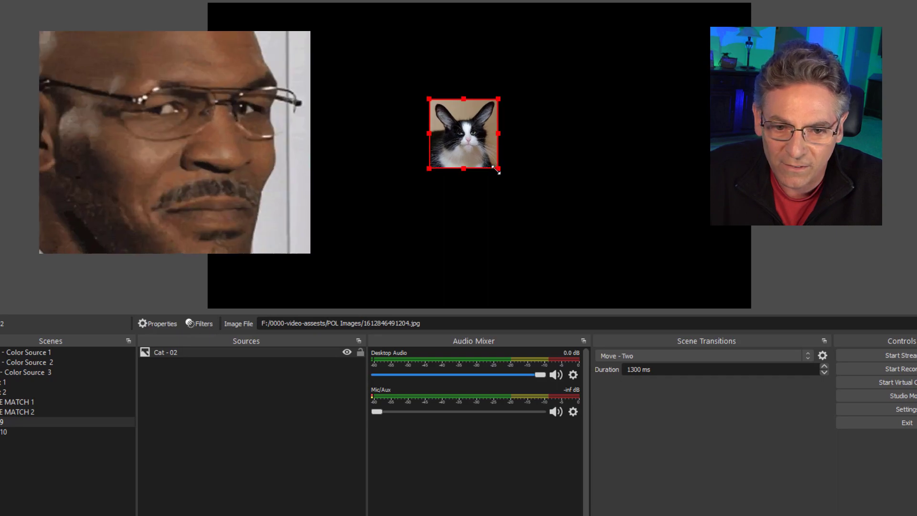
left_click_drag(499, 170, 585, 255)
left_click_drag(526, 215, 512, 207)
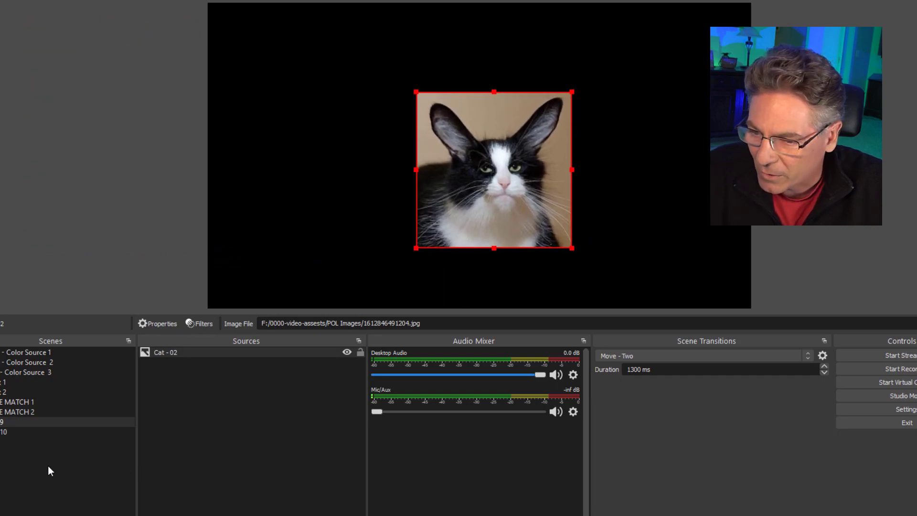
Add the existing Cat - 02 image to Scene 10 and move it to the canvas's top-right corner.
left_click(9, 430)
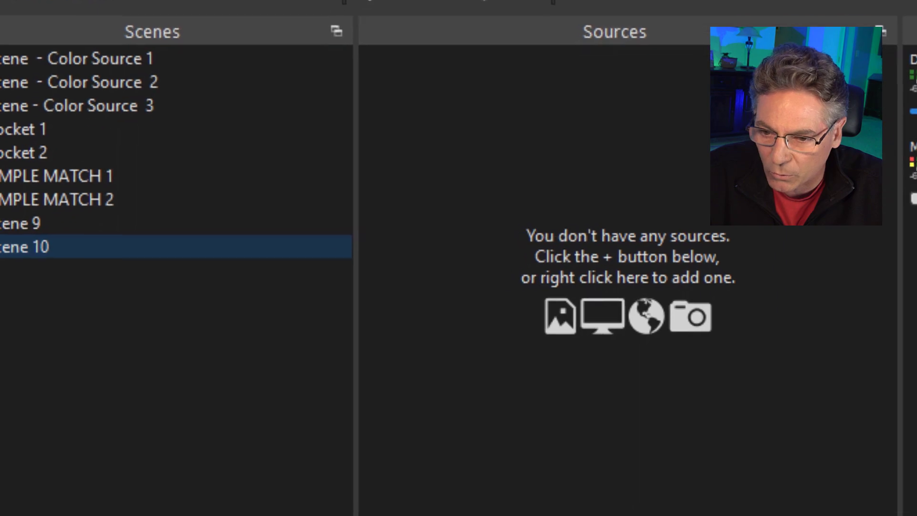
left_click(144, 513)
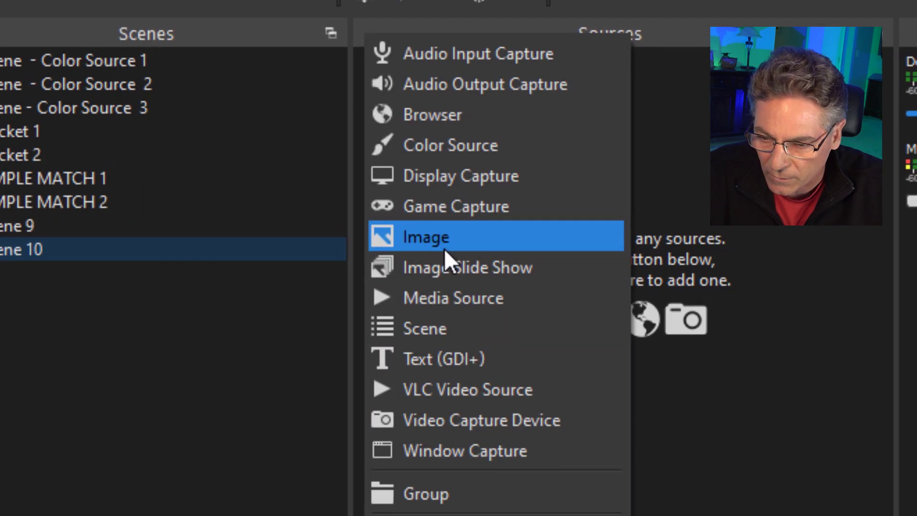
left_click(447, 243)
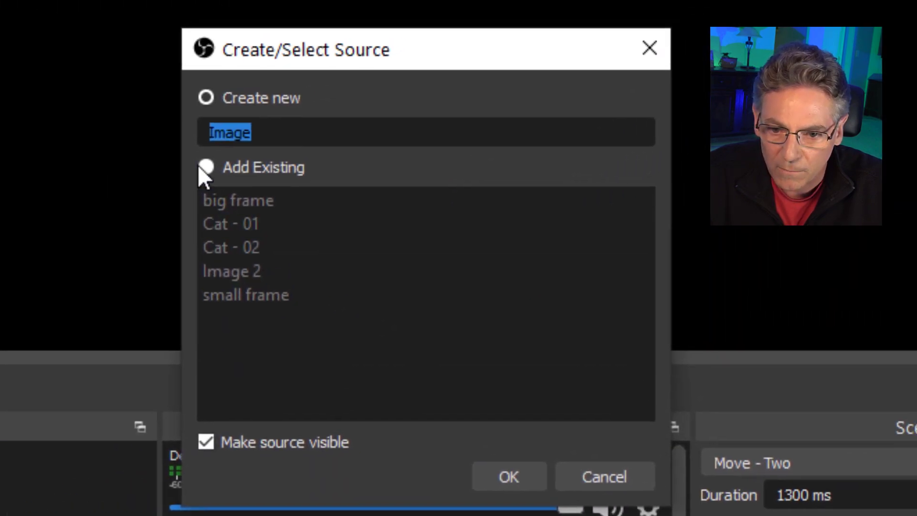
left_click(200, 167)
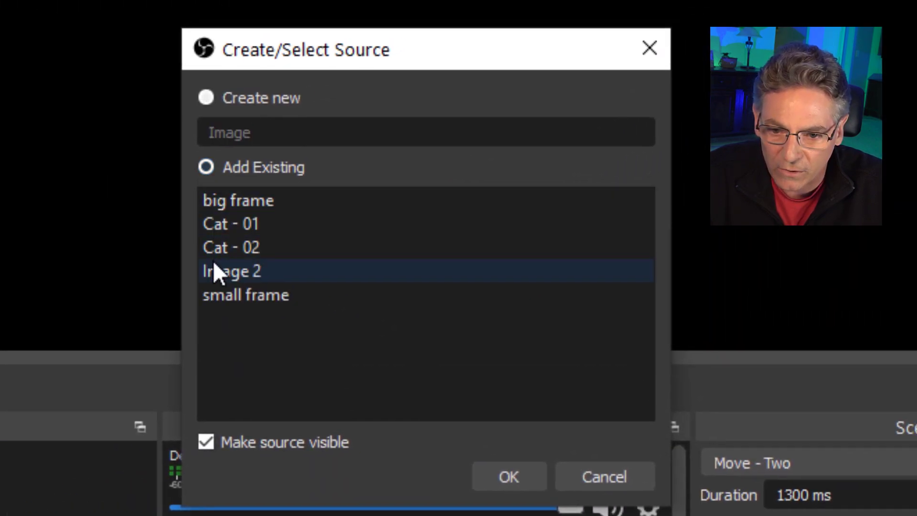
left_click(216, 247)
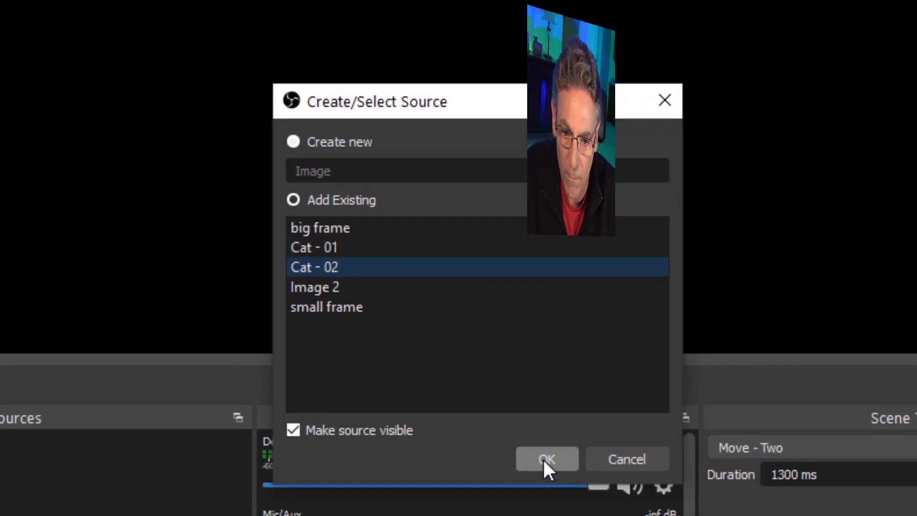
left_click(544, 460)
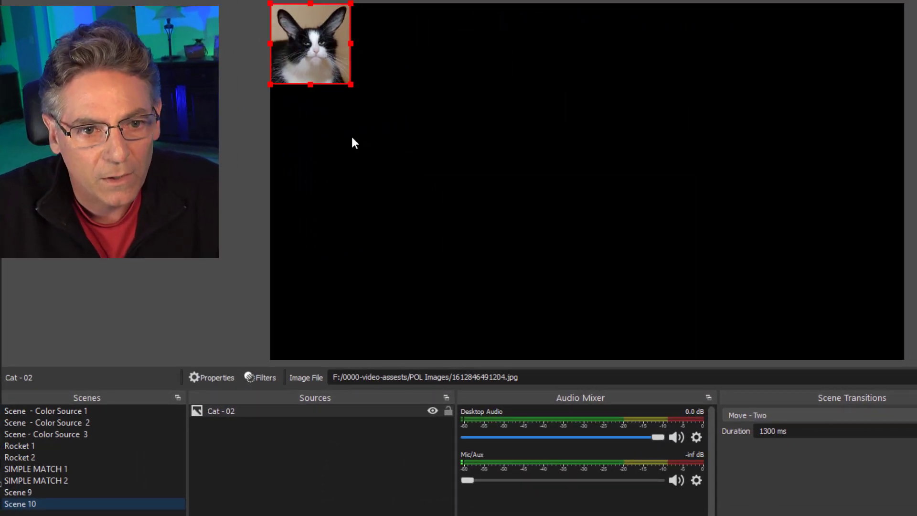
left_click_drag(328, 75, 729, 172)
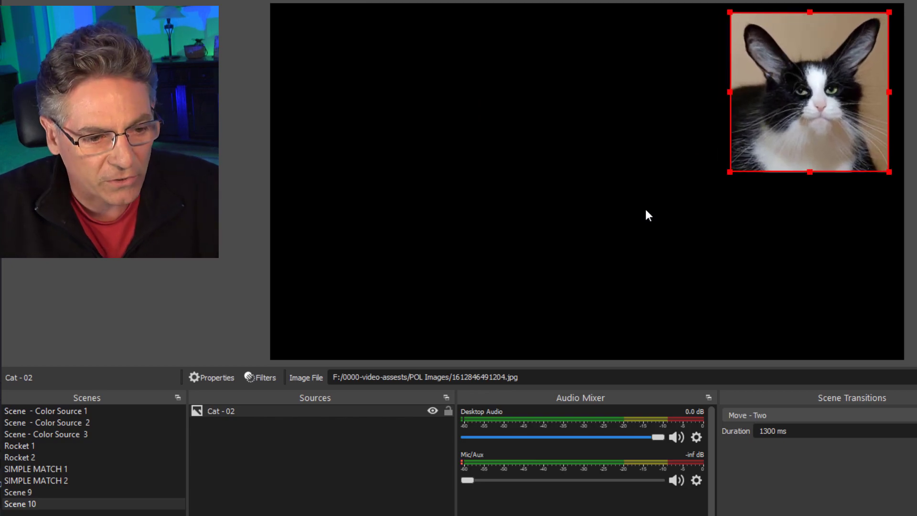
Alternate between Scene 9 and Scene 10 to preview the cat sliding between positions.
left_click(22, 492)
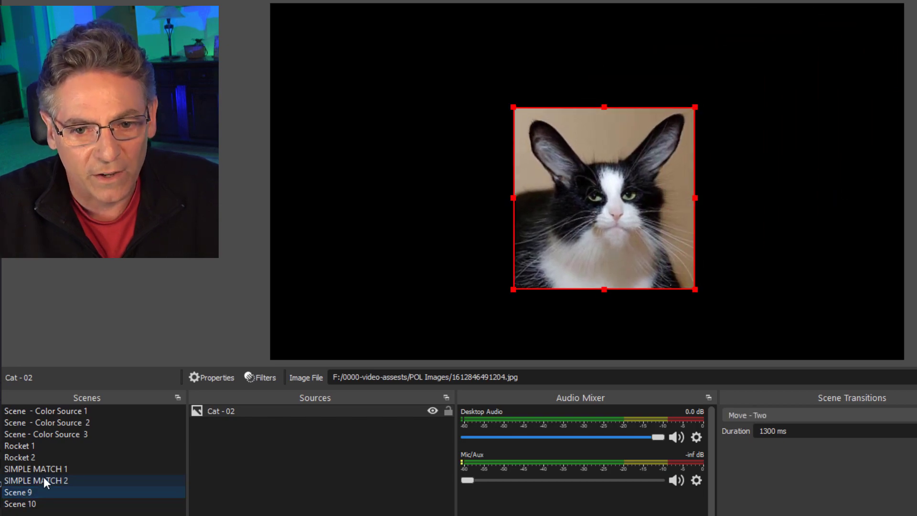
left_click(93, 295)
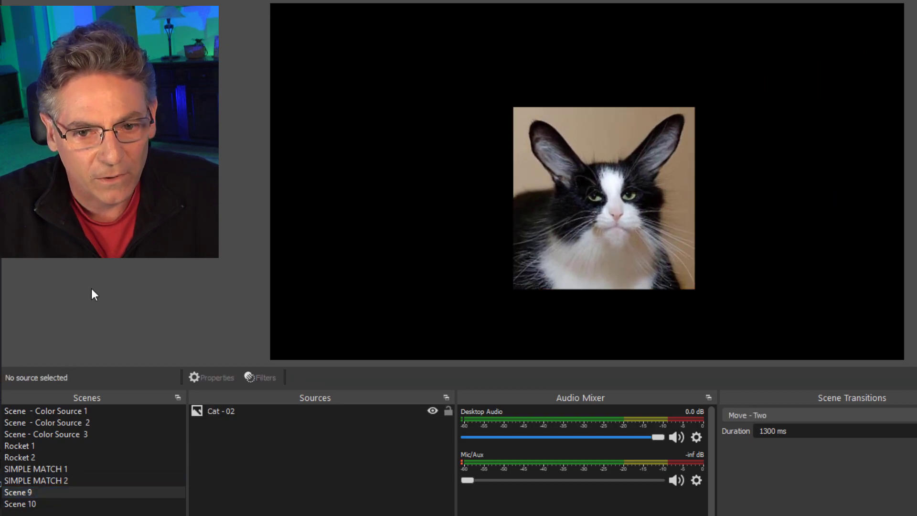
left_click(31, 505)
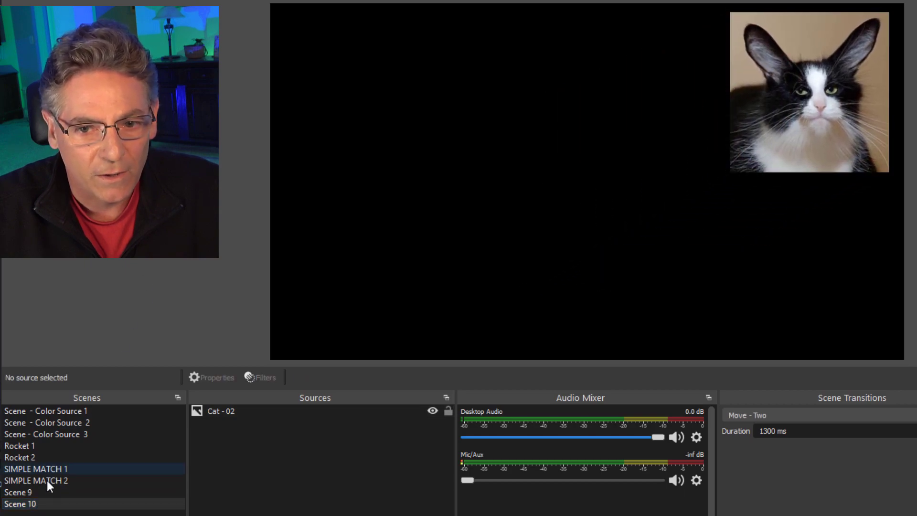
left_click(19, 491)
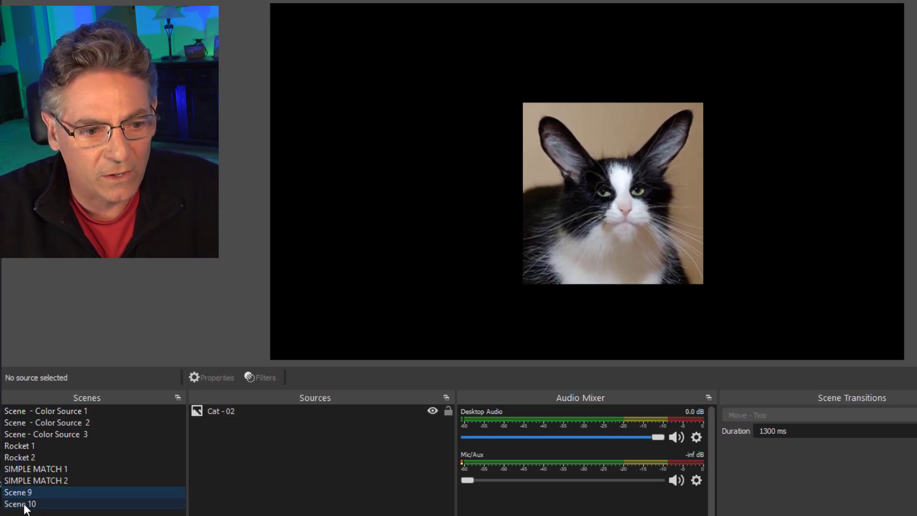
left_click(27, 506)
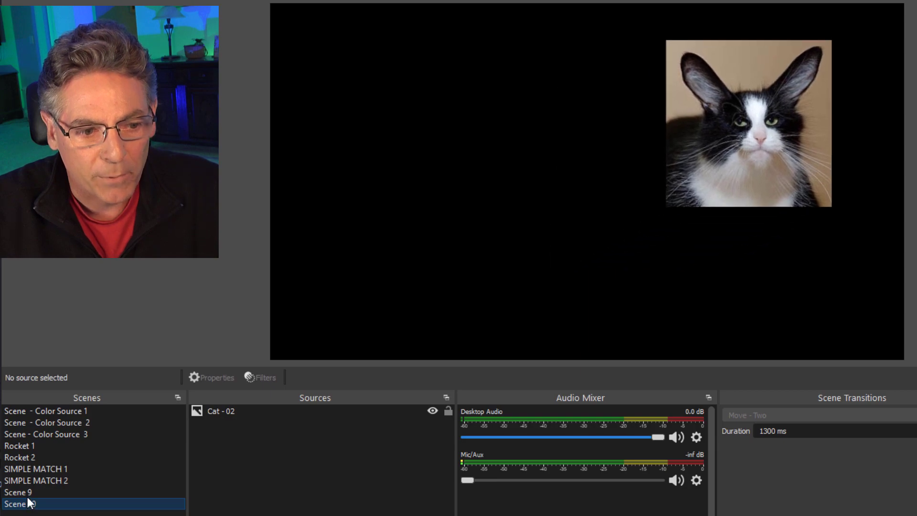
left_click(29, 491)
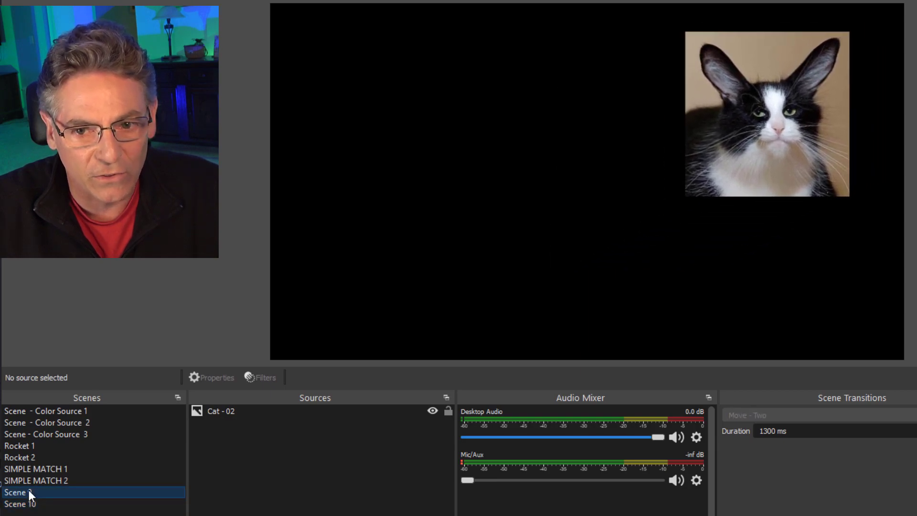
left_click(28, 505)
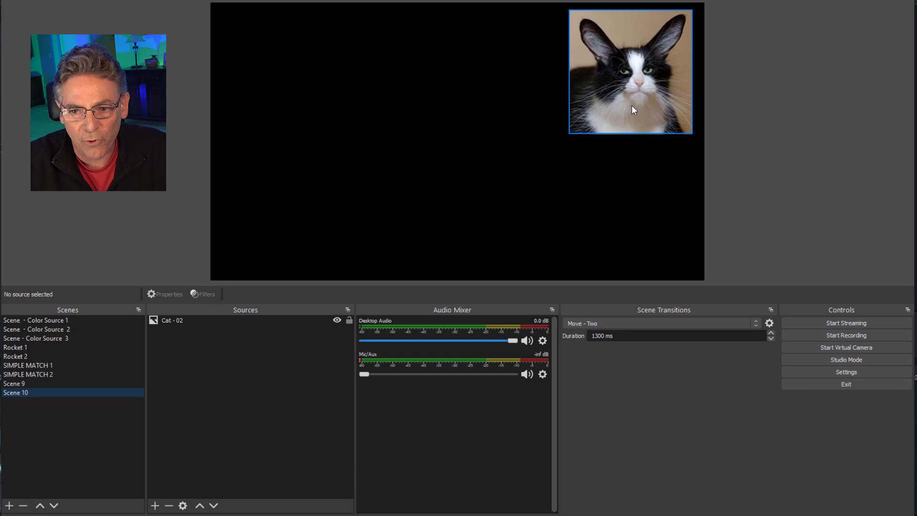
Drag Scene 10's cat past the canvas's right edge, preview its exit, then show Rocket 1.
left_click_drag(624, 105, 768, 121)
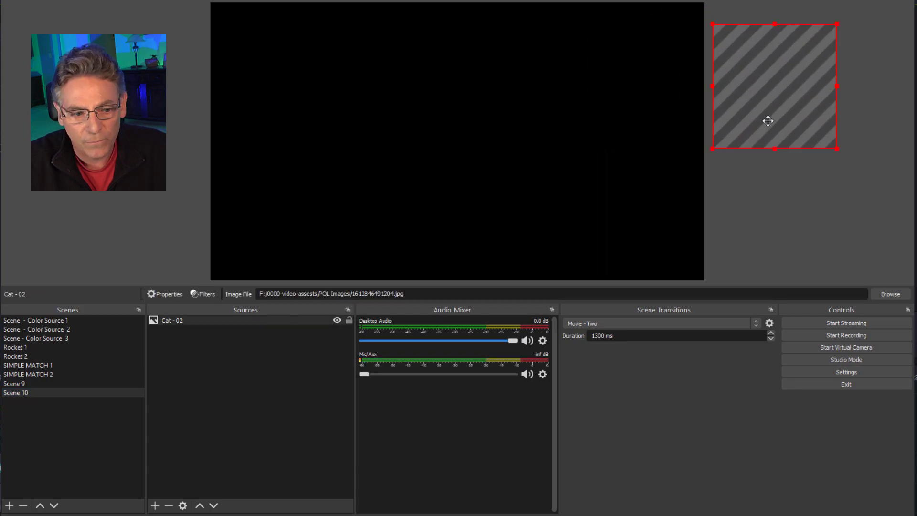
left_click(24, 382)
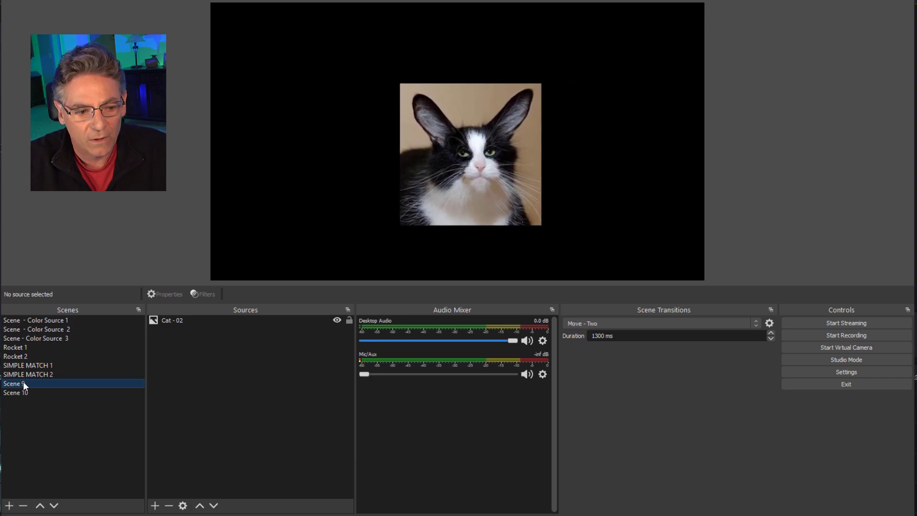
left_click(22, 392)
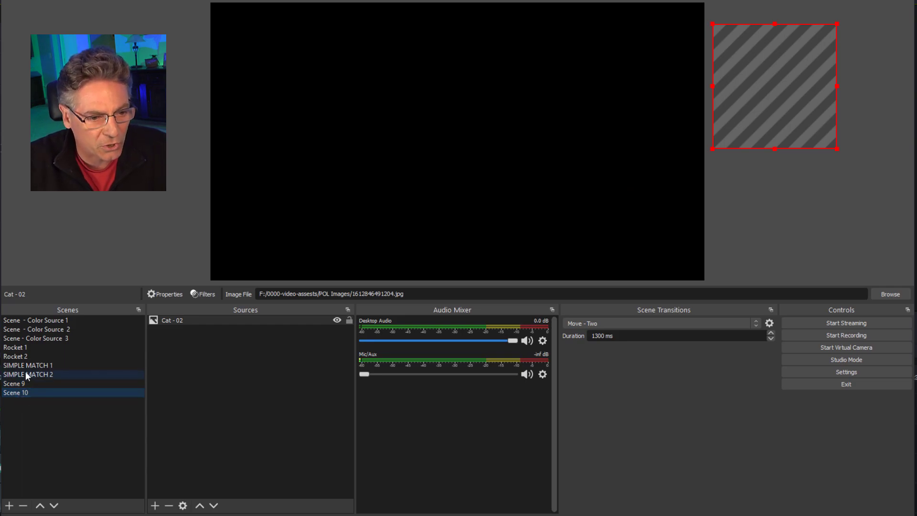
left_click(28, 346)
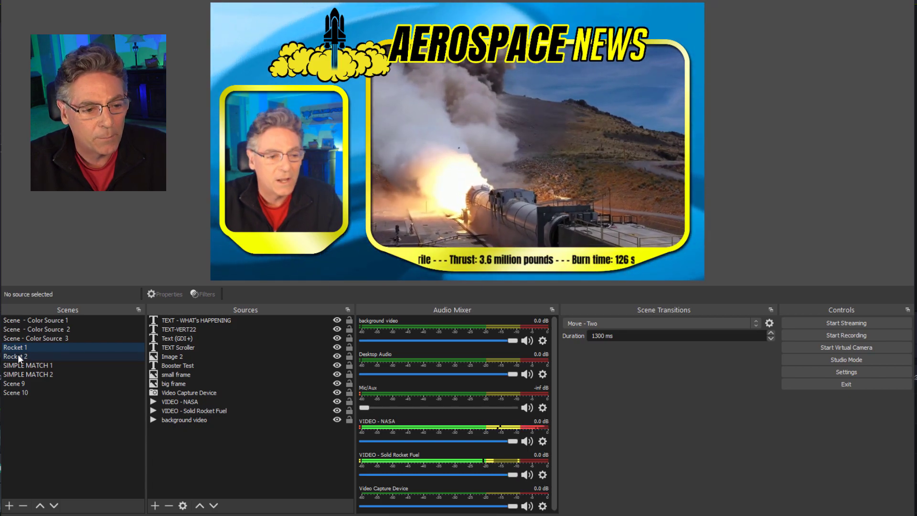
left_click(20, 356)
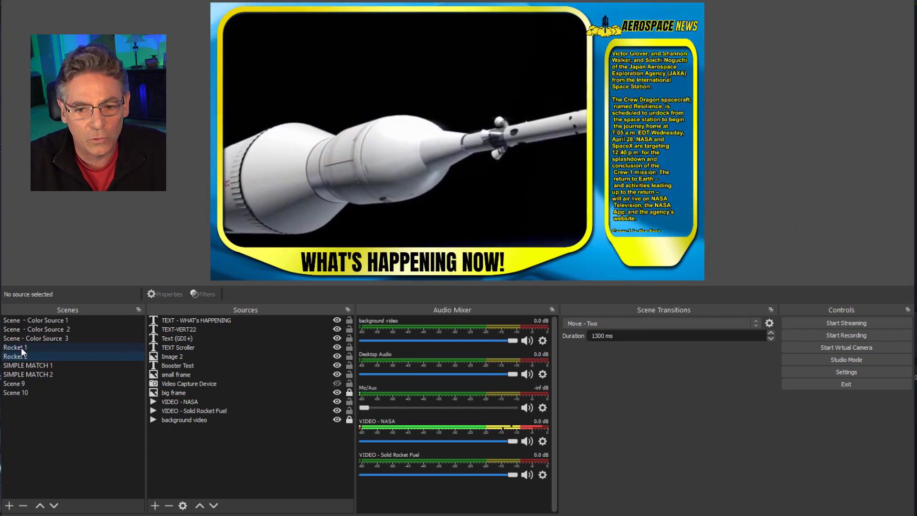
left_click(21, 347)
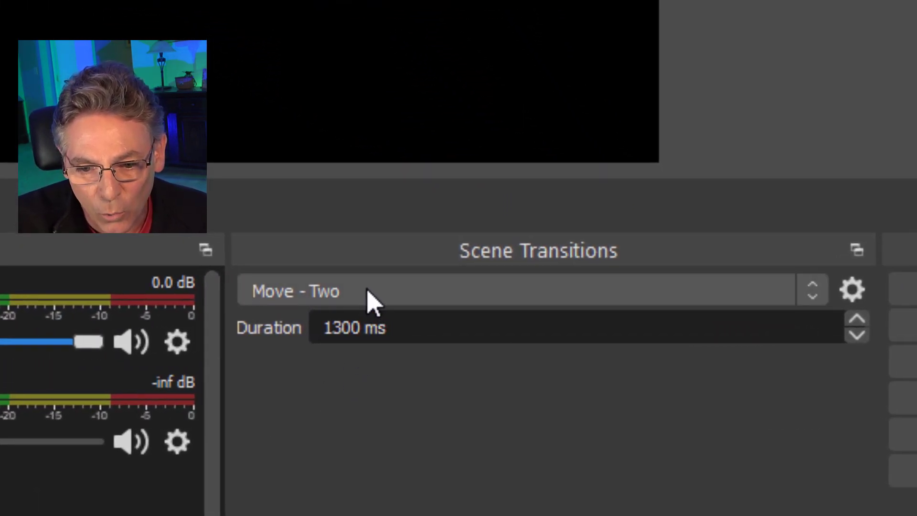
left_click(371, 294)
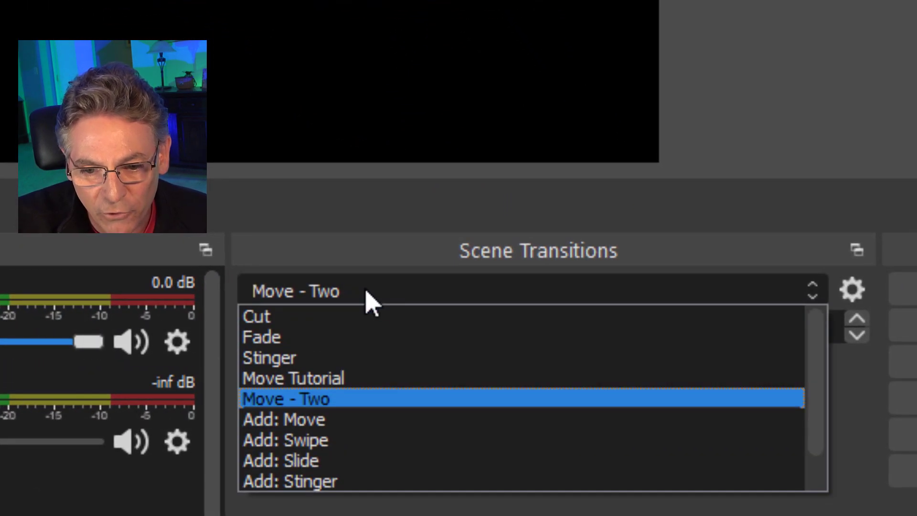
Keep Move - Two as the active scene transition and bring up its properties.
left_click(364, 402)
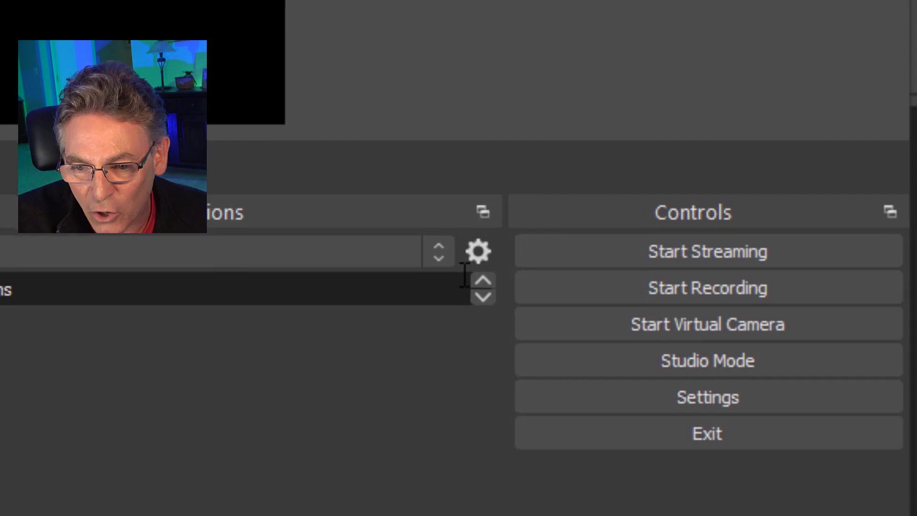
left_click(486, 258)
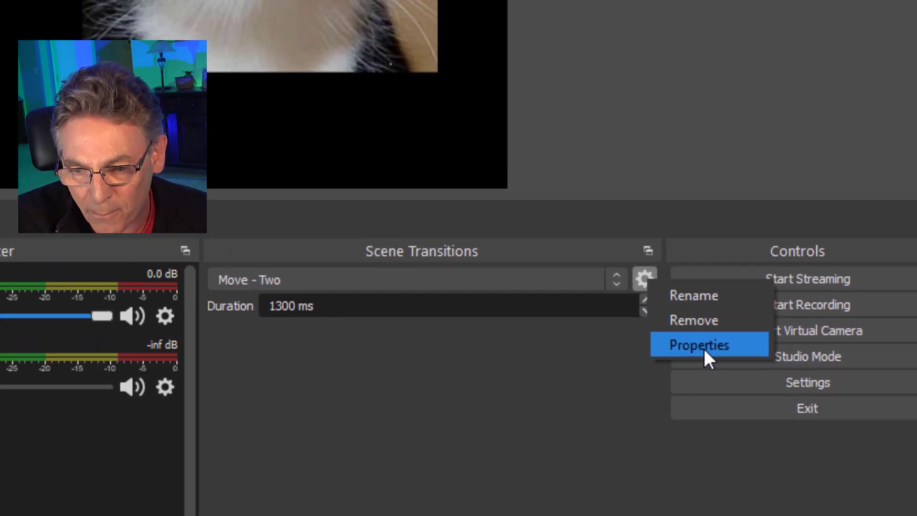
left_click(554, 344)
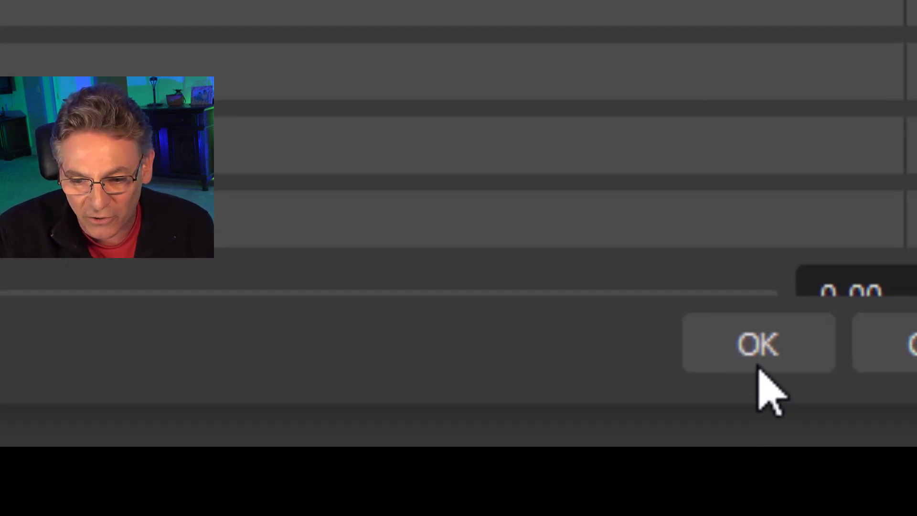
Accept Move - Two's current transition properties and close the dialog.
left_click(760, 360)
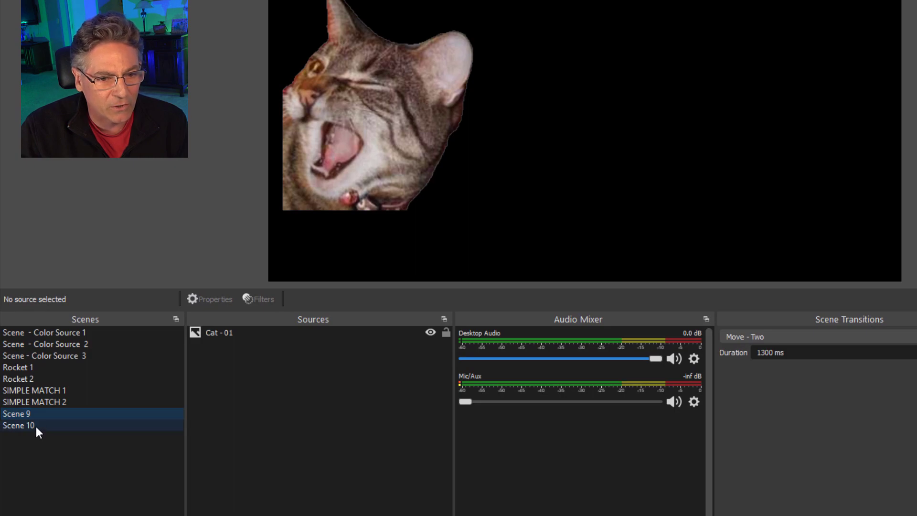
Play the Move transition Scene 10 → Scene 9 → Scene 10, then open Move - Two's properties.
left_click(35, 425)
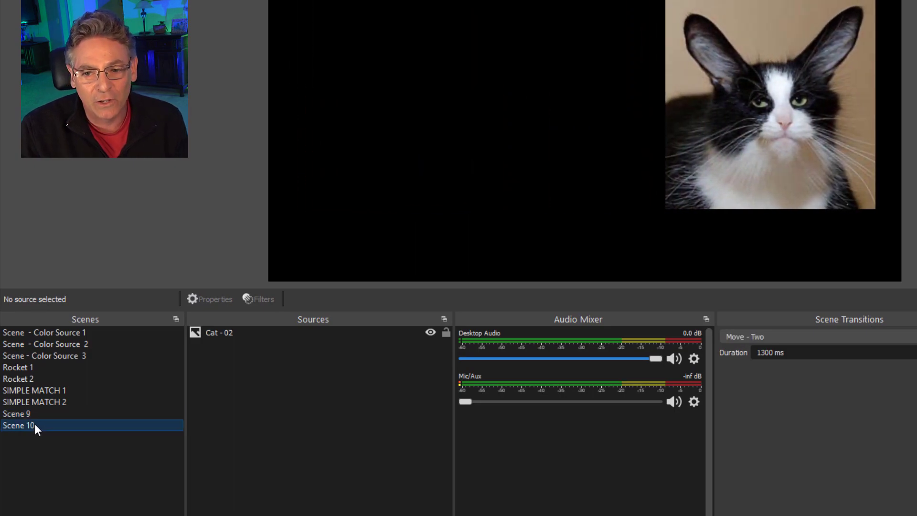
left_click(28, 411)
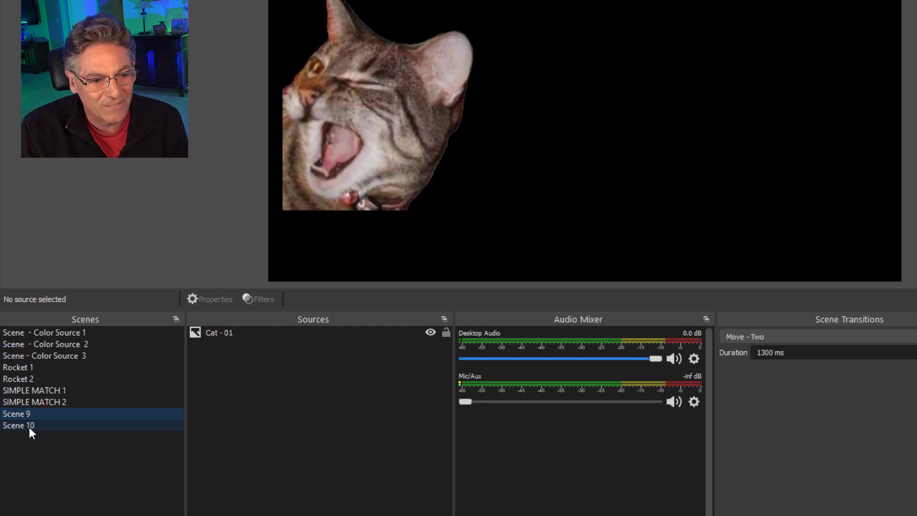
left_click(30, 426)
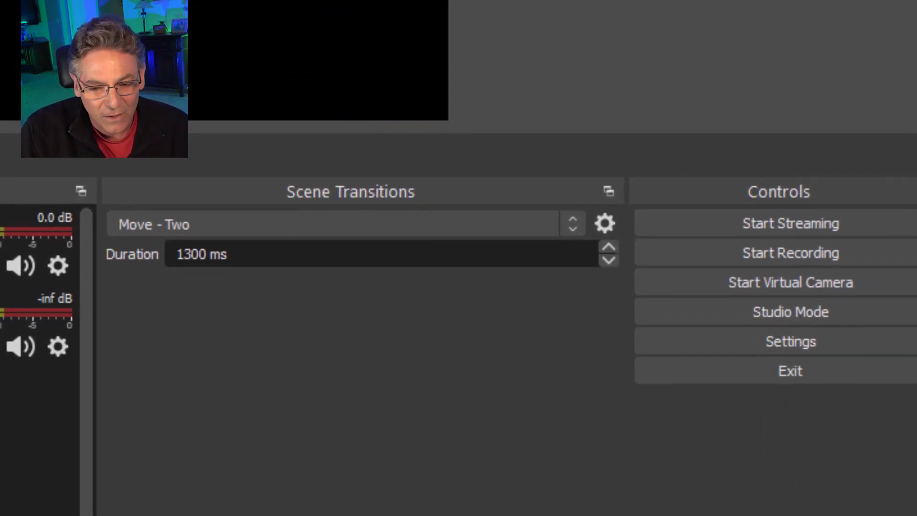
left_click(603, 221)
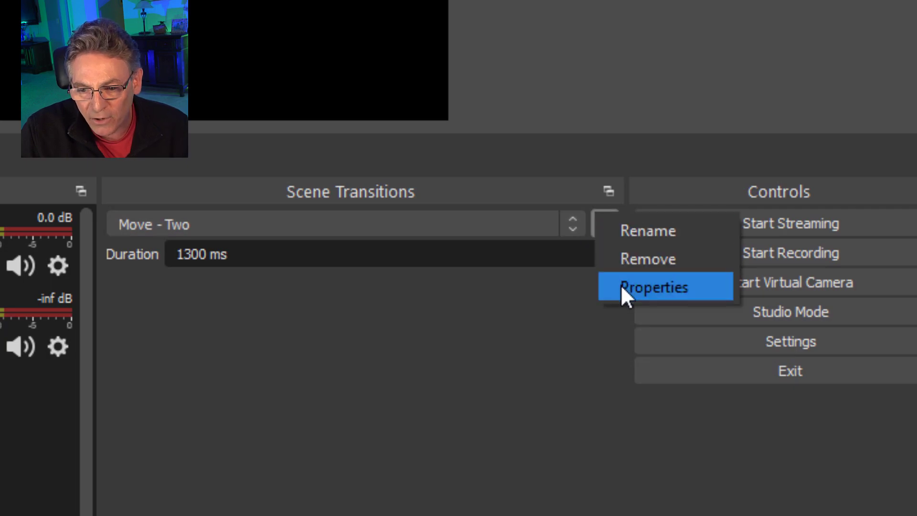
left_click(622, 290)
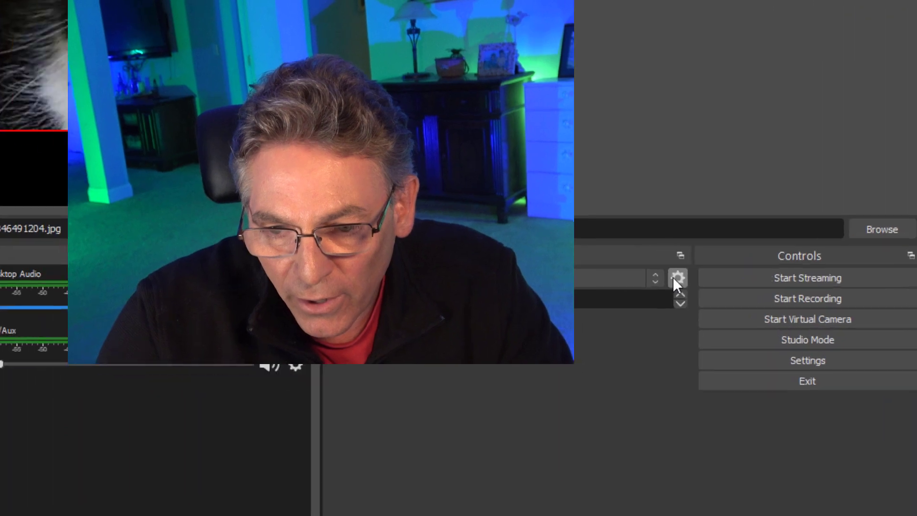
Set Move - Two's matched items to Ease in and out, Cubic, Fade transition, Stretch scale.
left_click(674, 279)
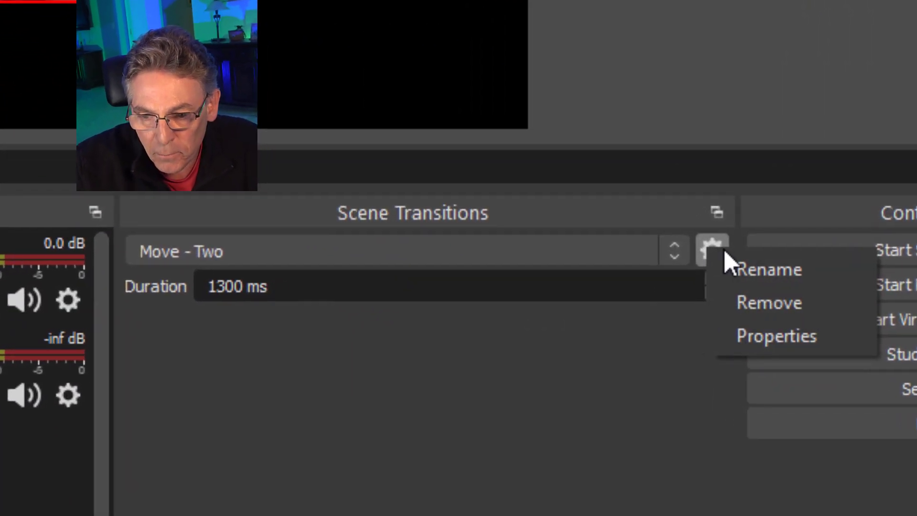
left_click(798, 344)
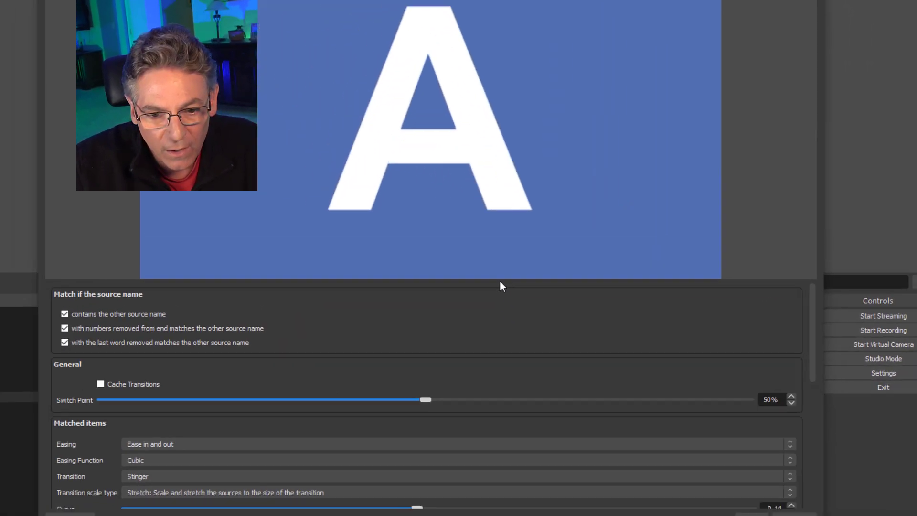
left_click_drag(537, 289, 532, 94)
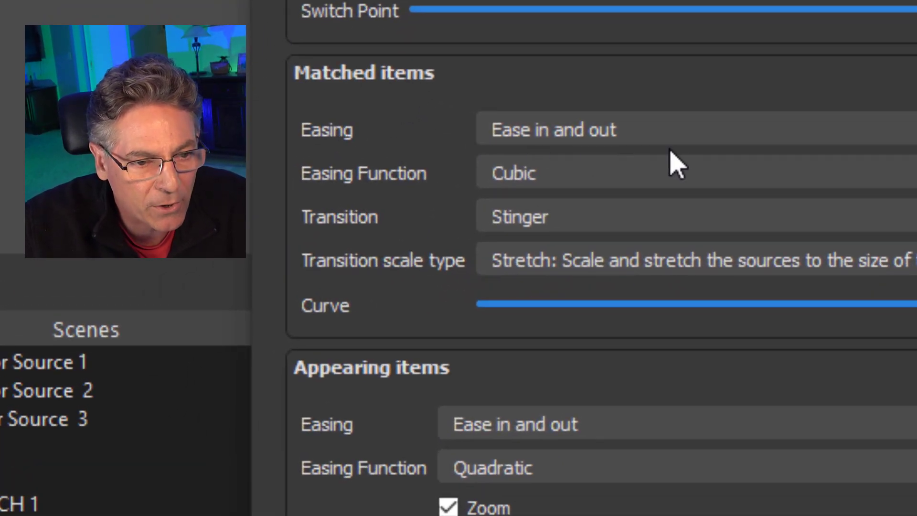
left_click(603, 143)
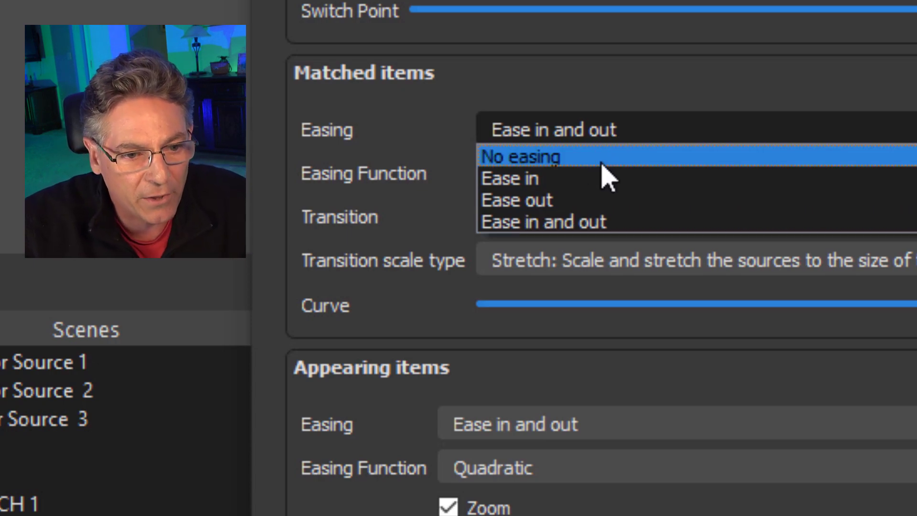
left_click(421, 141)
left_click(528, 178)
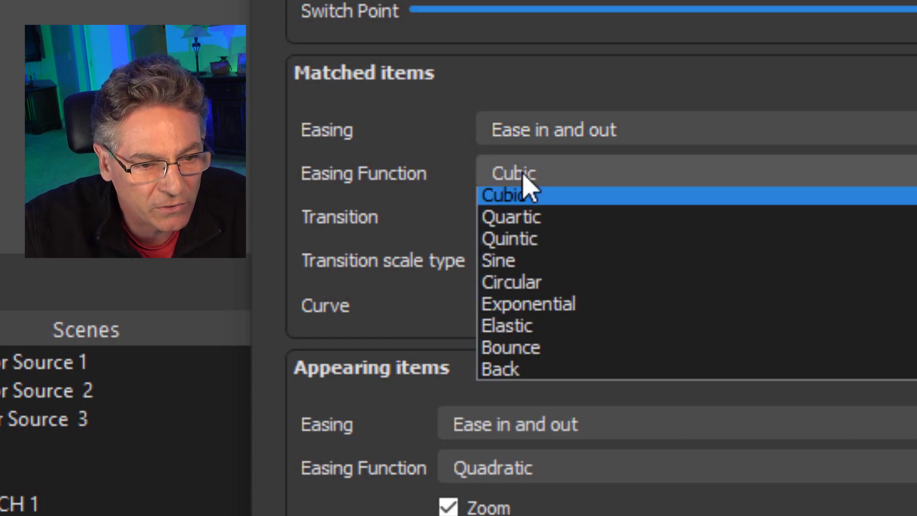
left_click(456, 136)
left_click(542, 219)
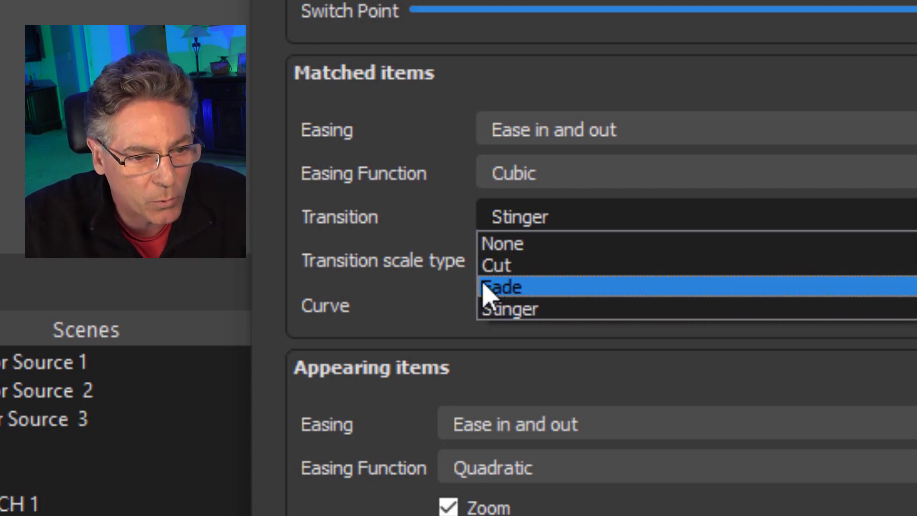
left_click(529, 293)
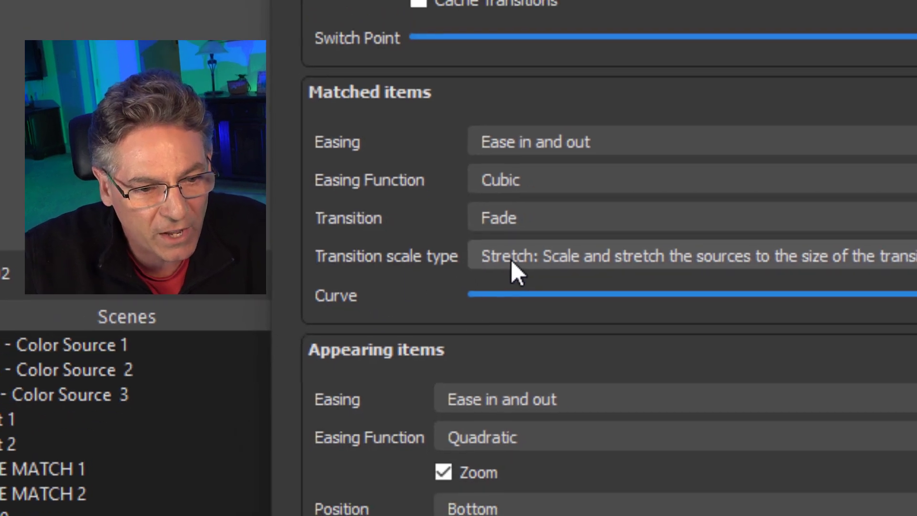
left_click(549, 262)
left_click(464, 157)
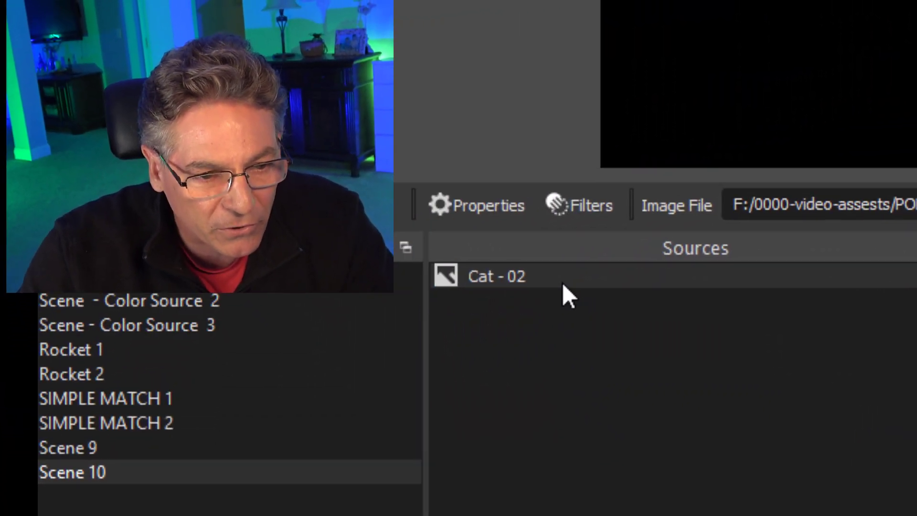
Open Cat - 02's Filters window and list the filter types available to add.
right_click(565, 282)
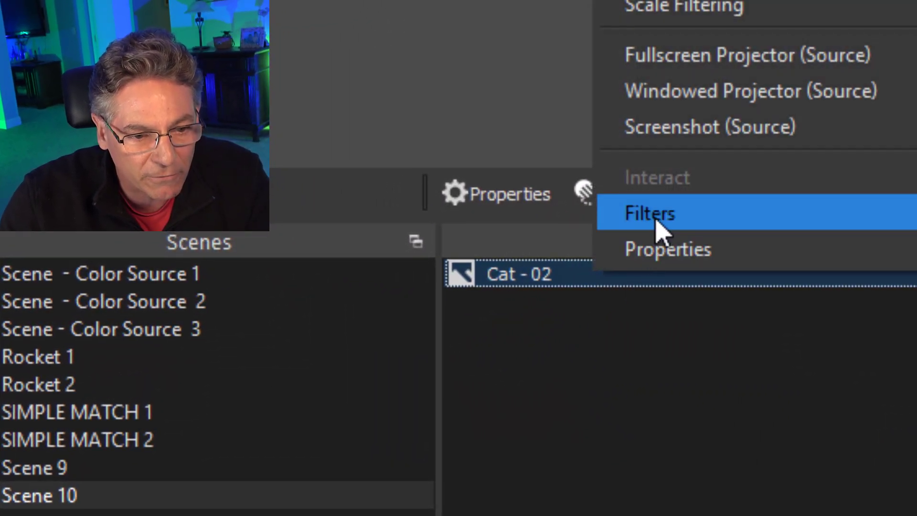
left_click(618, 237)
left_click(333, 497)
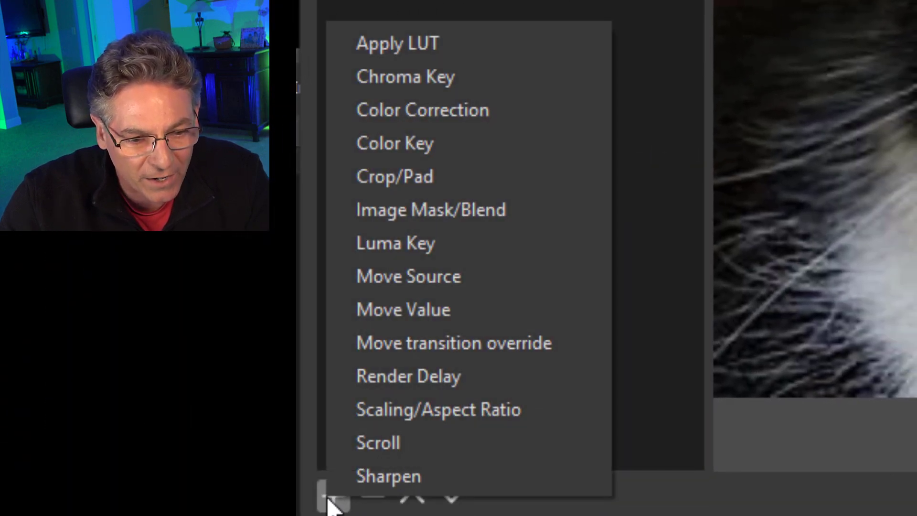